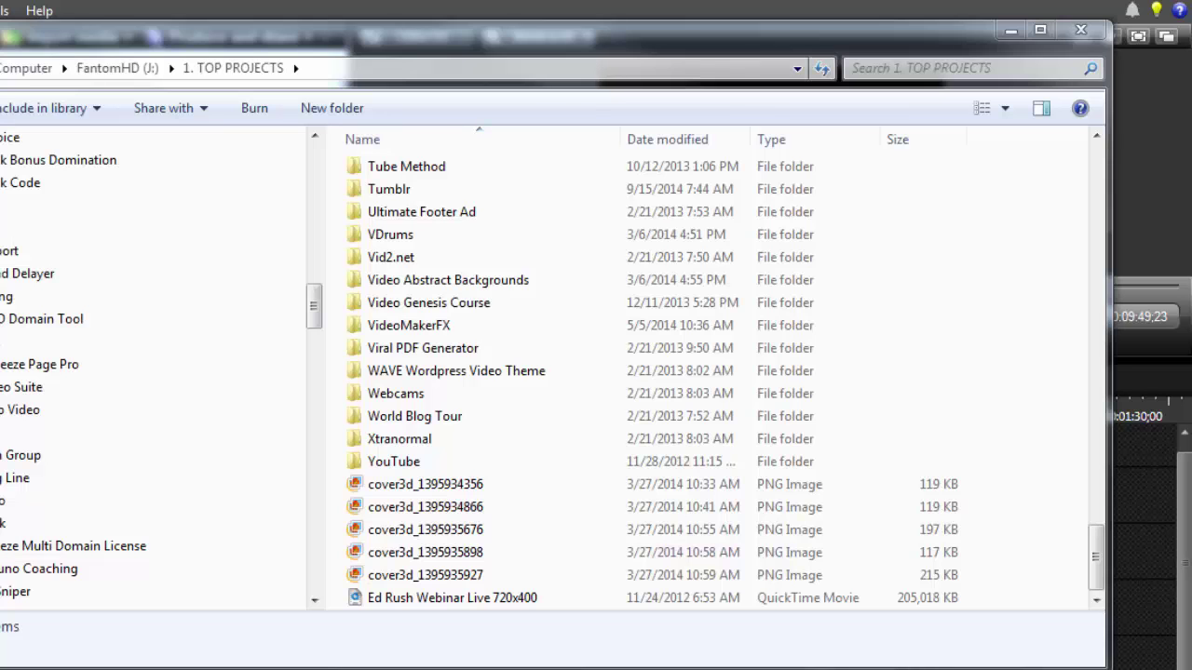
key("alt+Tab")
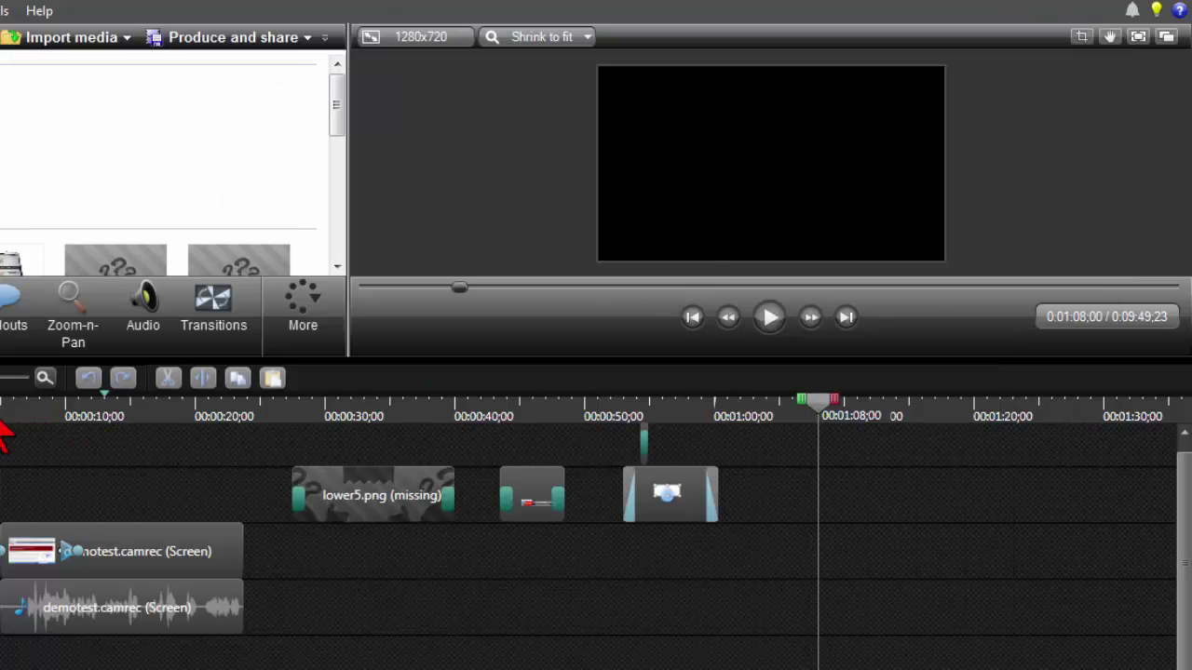
Return to the Camtasia project, rewind to its start, and enlarge the welcome title preview
left_click(28, 416)
key("ctrl+Home")
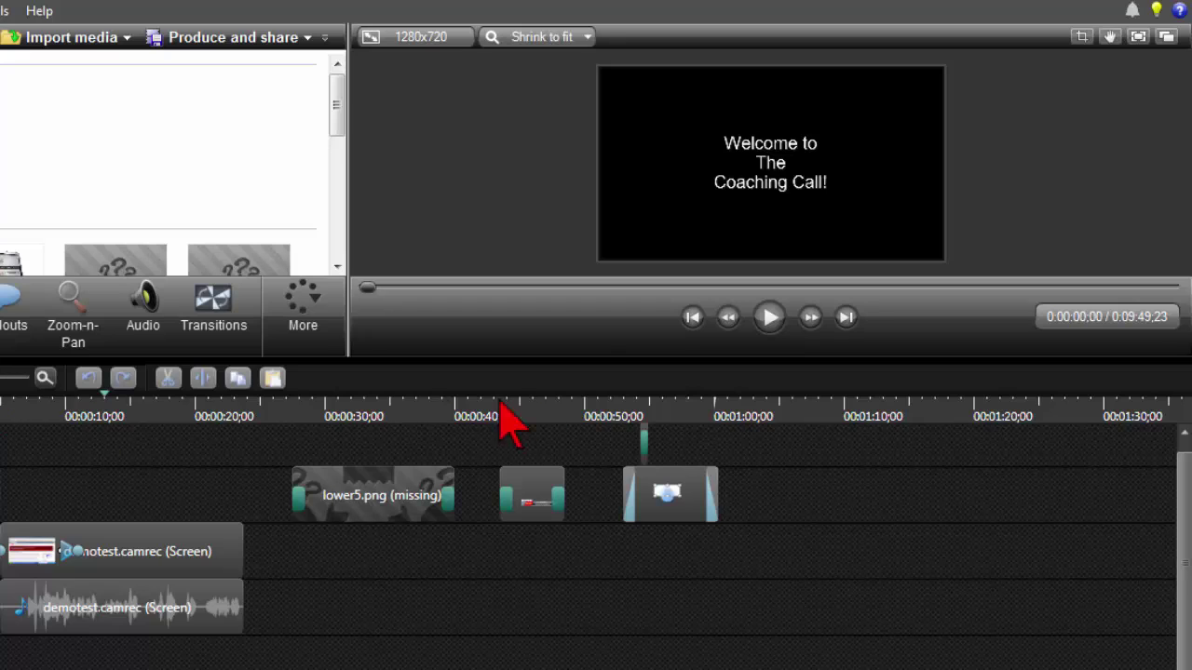
left_click_drag(586, 354, 587, 391)
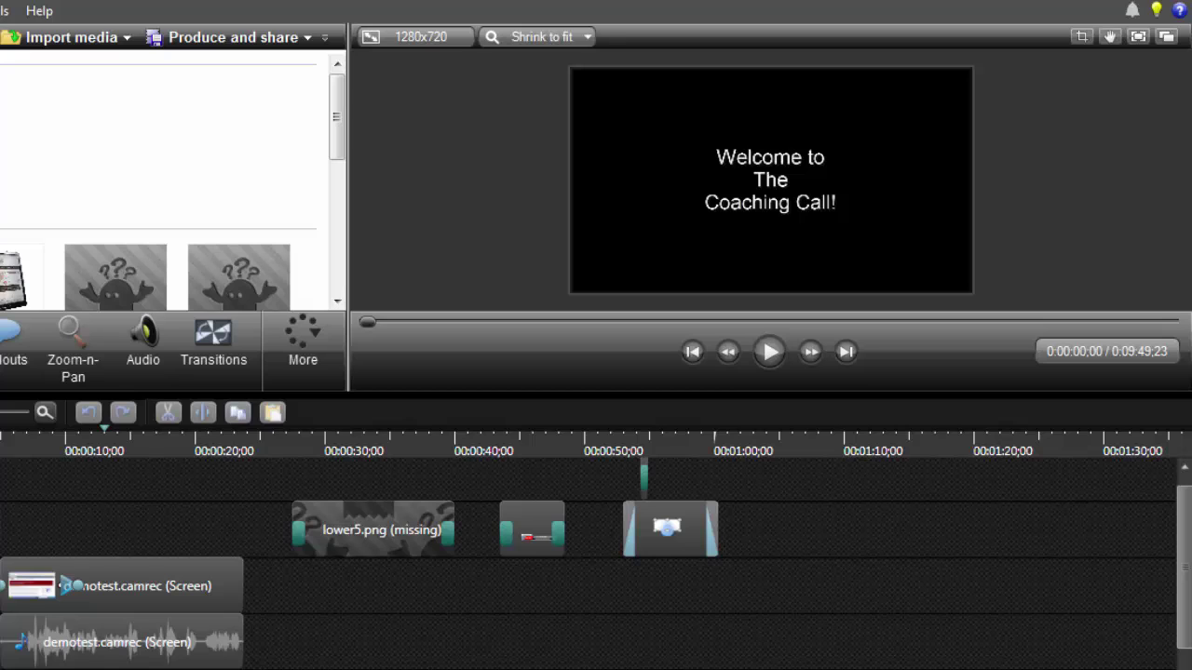
Select the demotest.camrec clip on the timeline and bring up its More panel list
left_click(149, 579)
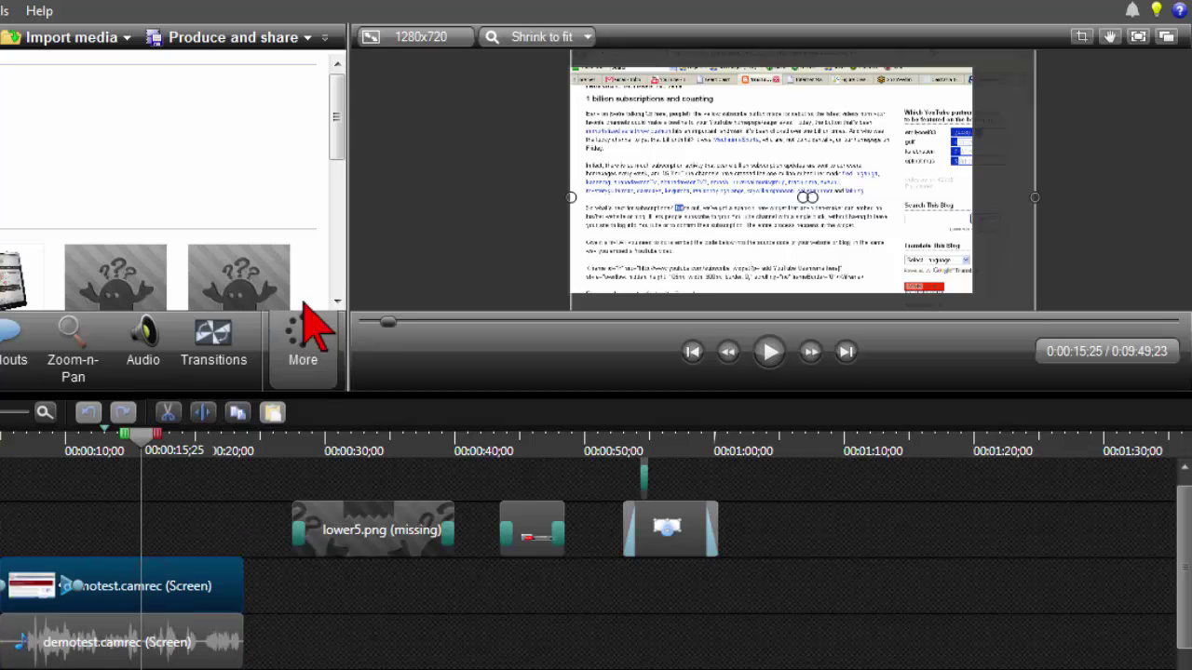
scroll(314, 345, "down", 3)
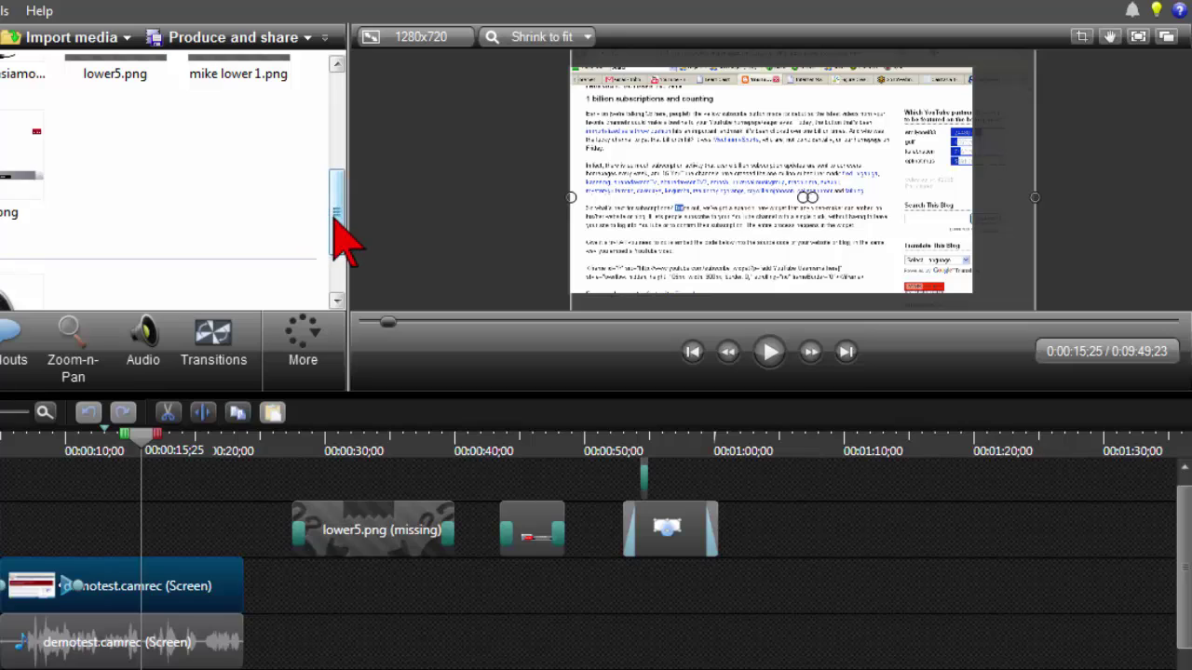
left_click_drag(335, 219, 341, 251)
left_click(218, 600)
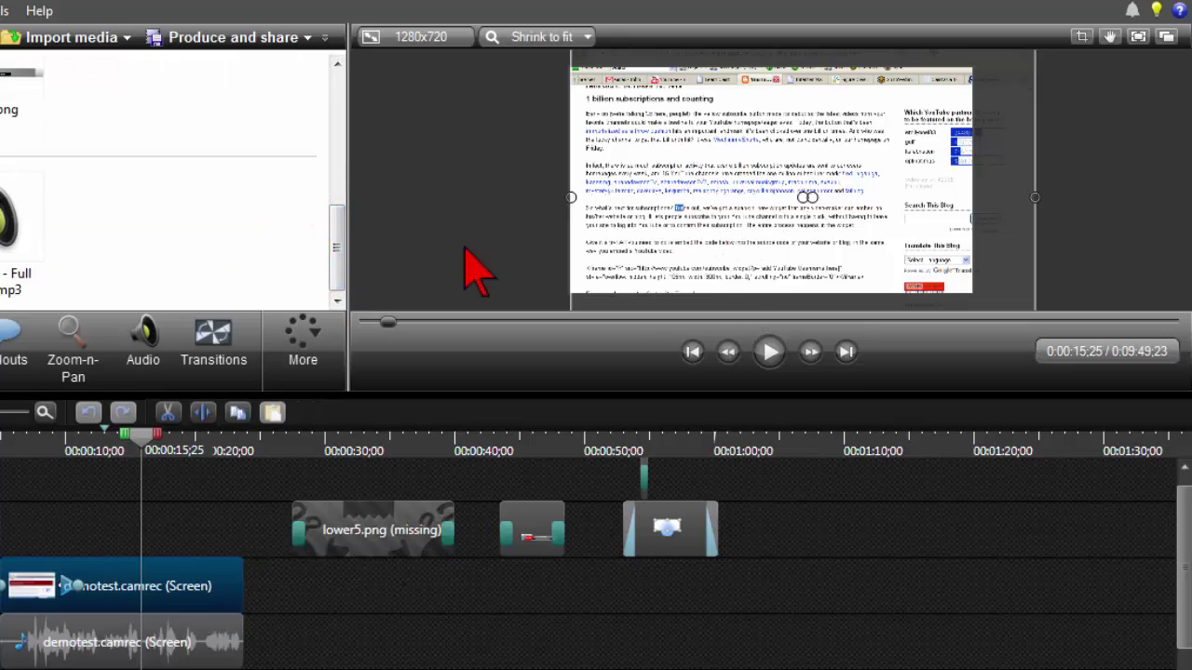
left_click(300, 331)
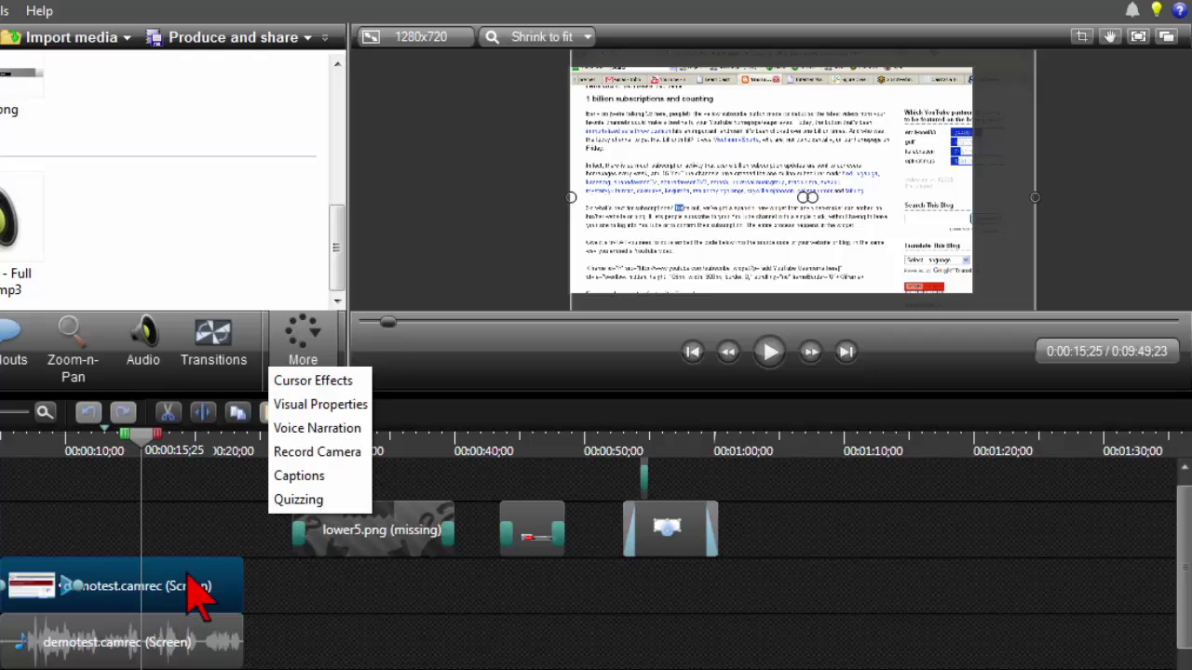
left_click(186, 584)
left_click(313, 361)
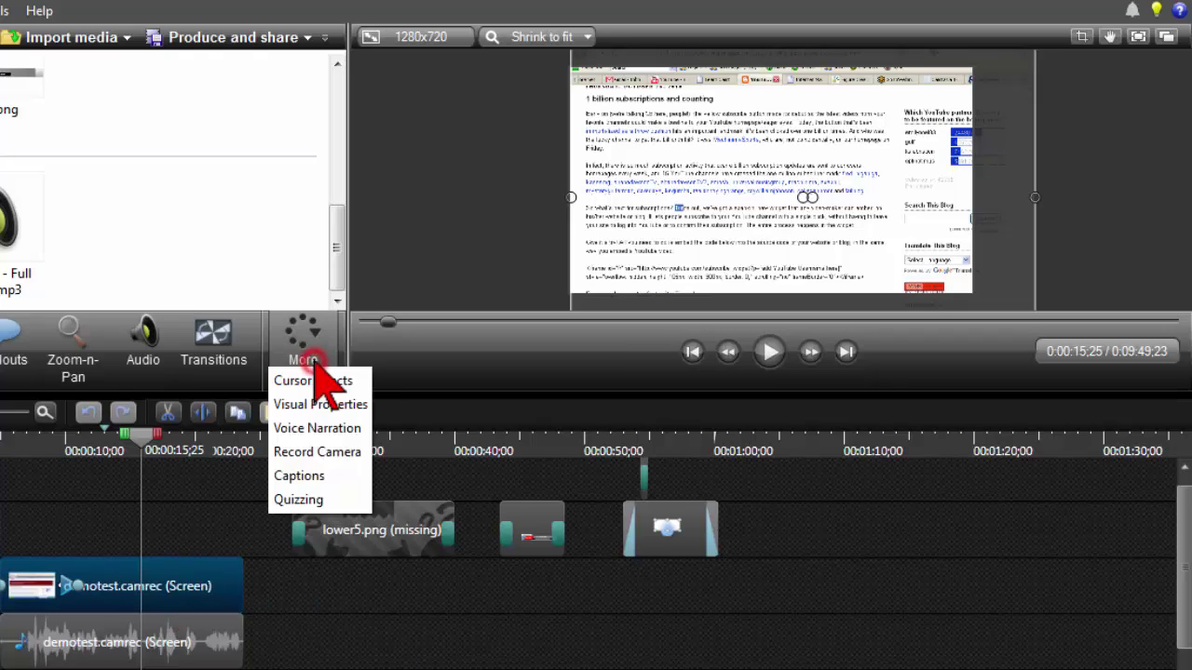
Enable Colorize in the demotest clip's Visual Properties with a yellow tint at amount 75
left_click(335, 404)
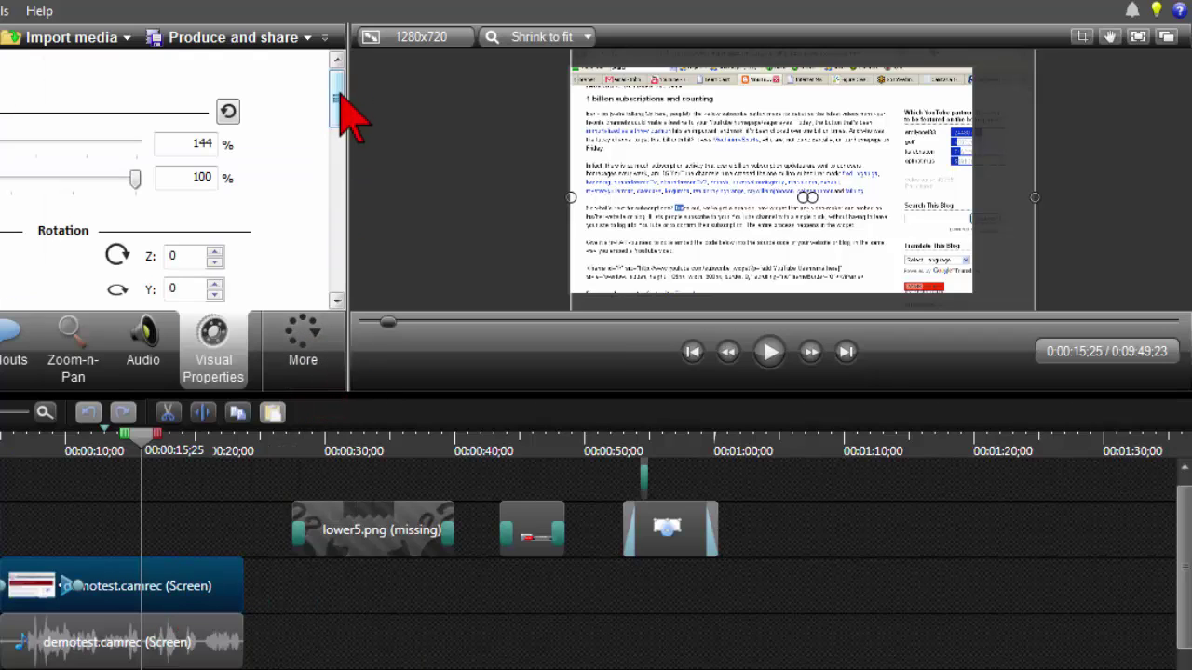
left_click_drag(340, 99, 337, 155)
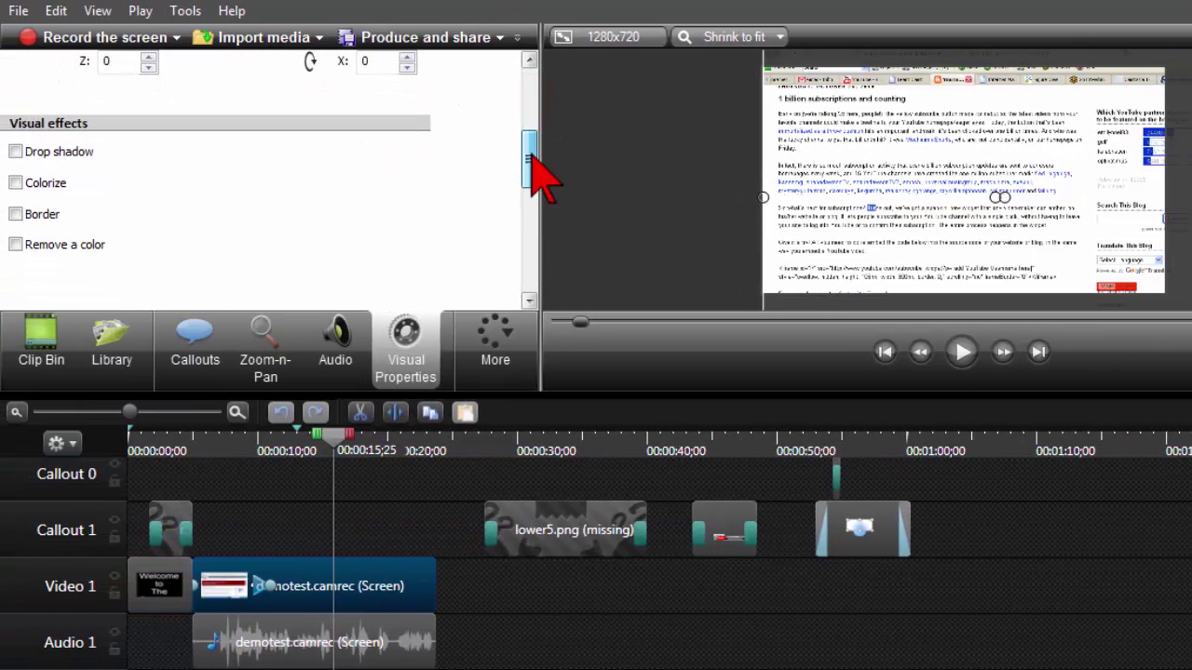
left_click(16, 183)
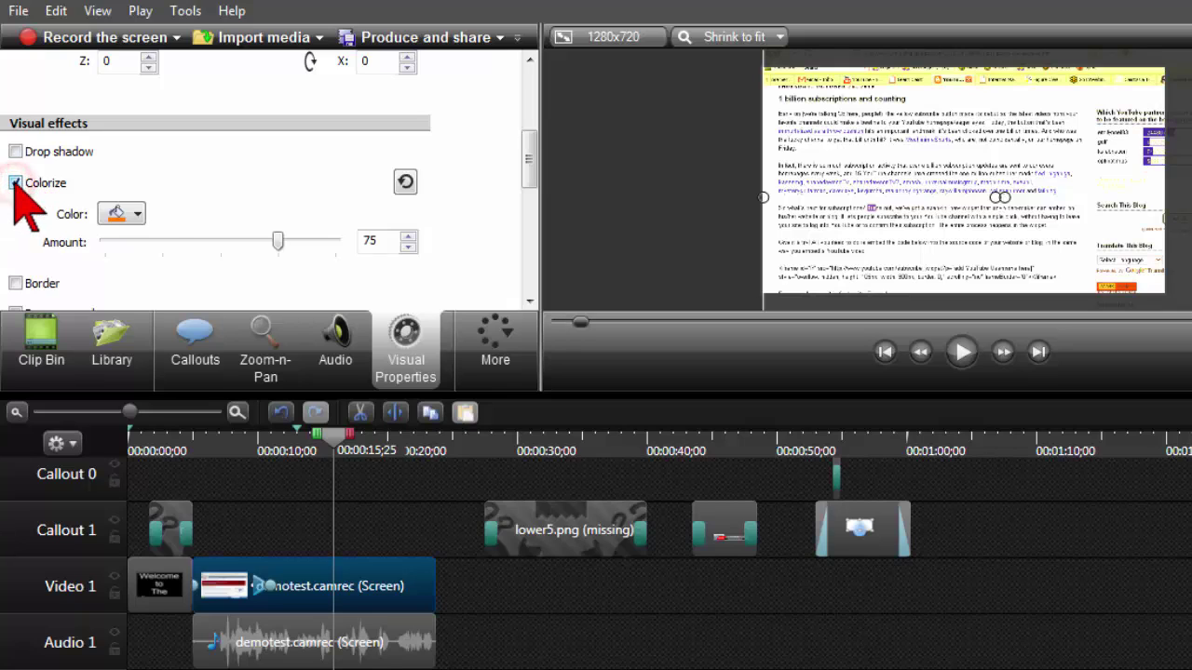
left_click(138, 213)
left_click(165, 306)
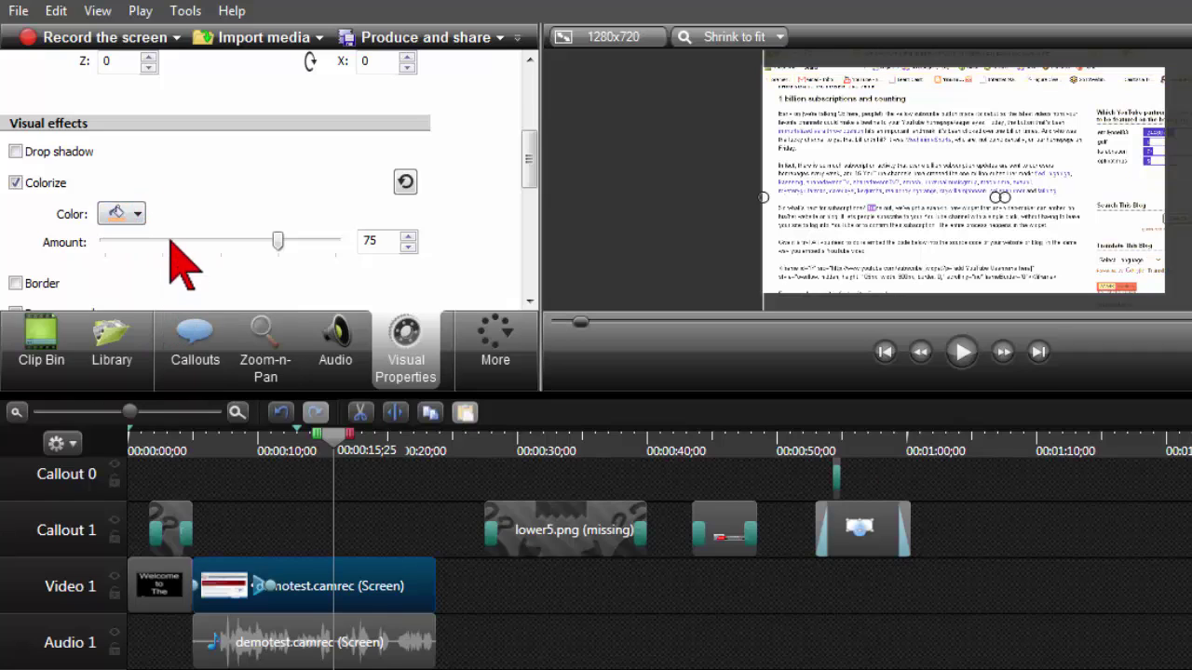
left_click(139, 215)
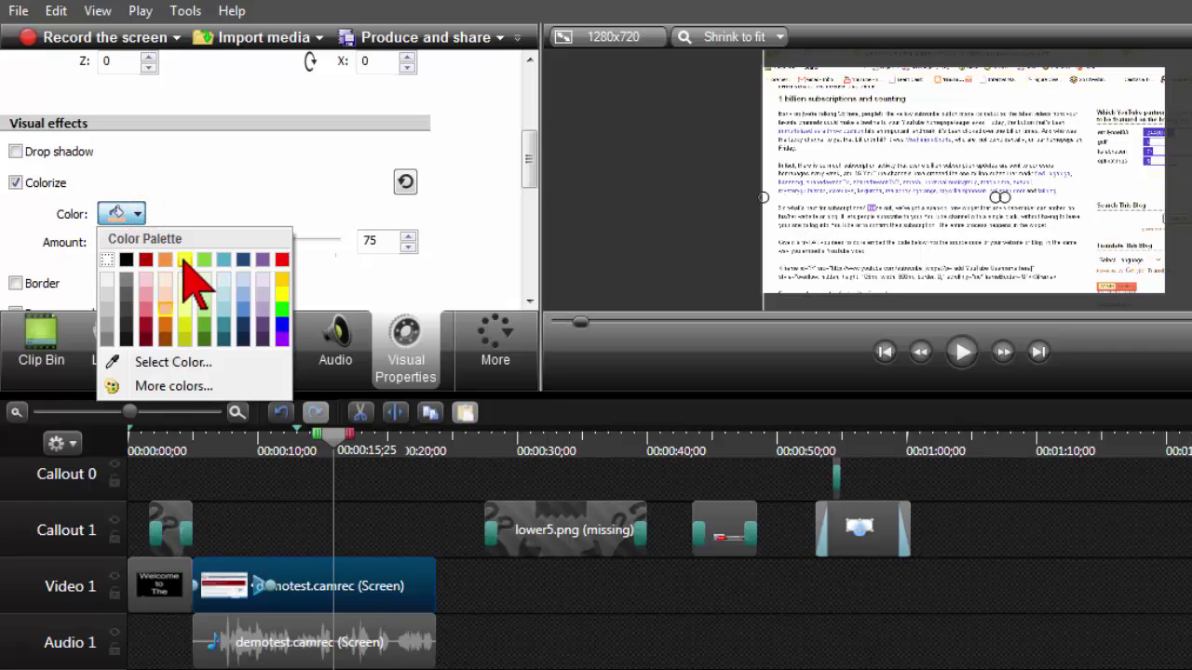
left_click(185, 260)
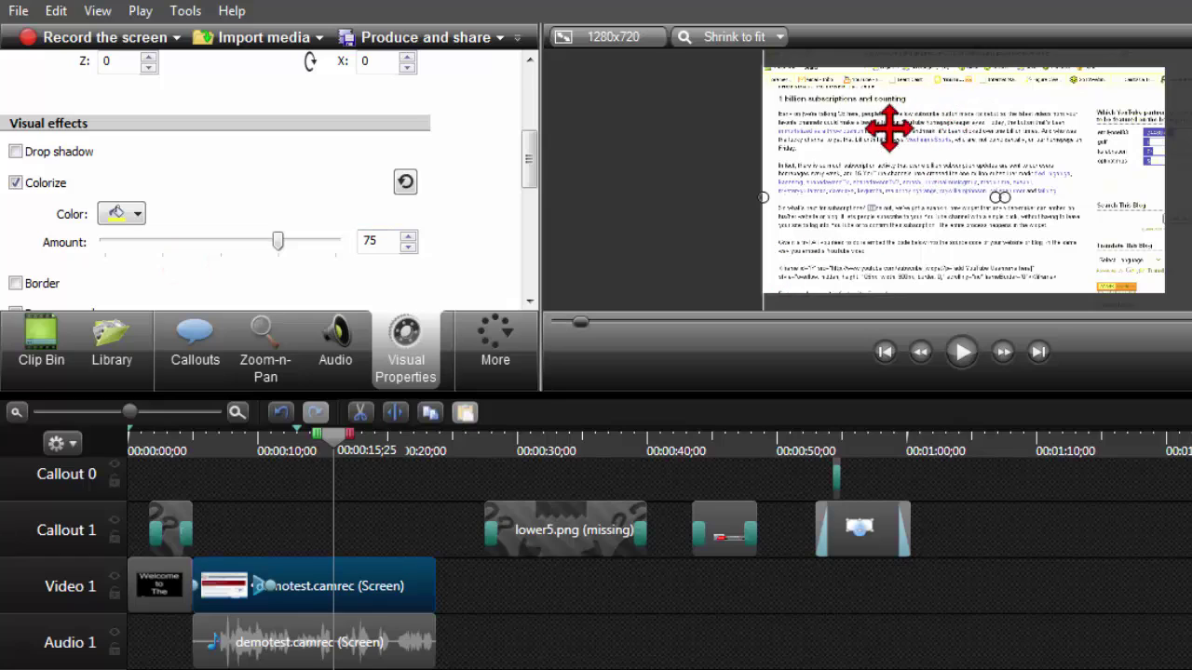
mouse_move(529, 158)
left_mouse_down()
mouse_move(527, 192)
mouse_move(536, 170)
left_mouse_up()
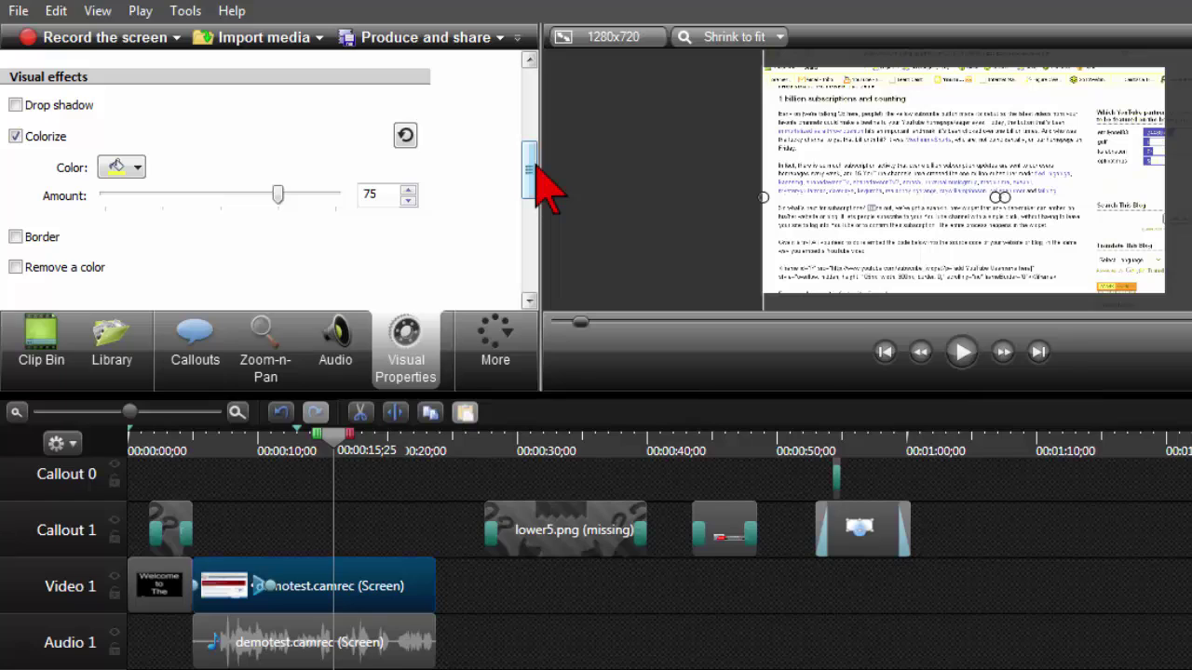
Select the TODAYS NEWS lower-third at 0:46;08, turn on Colorize, and enlarge the preview
left_click(729, 451)
left_click(864, 266)
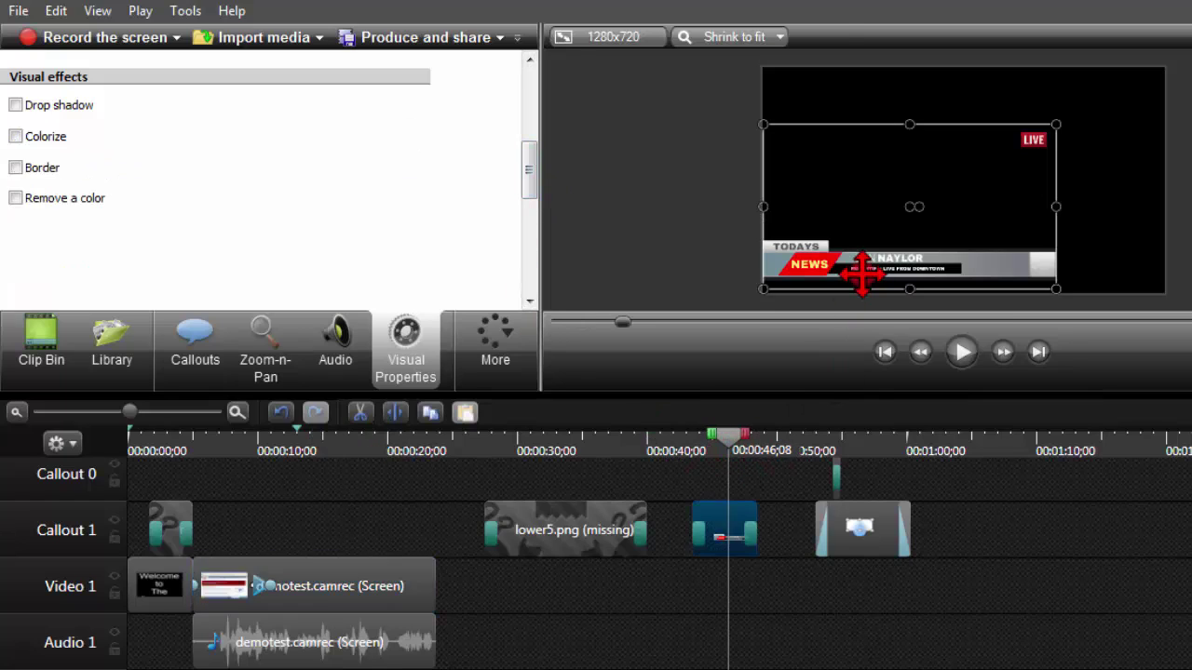
left_click(16, 135)
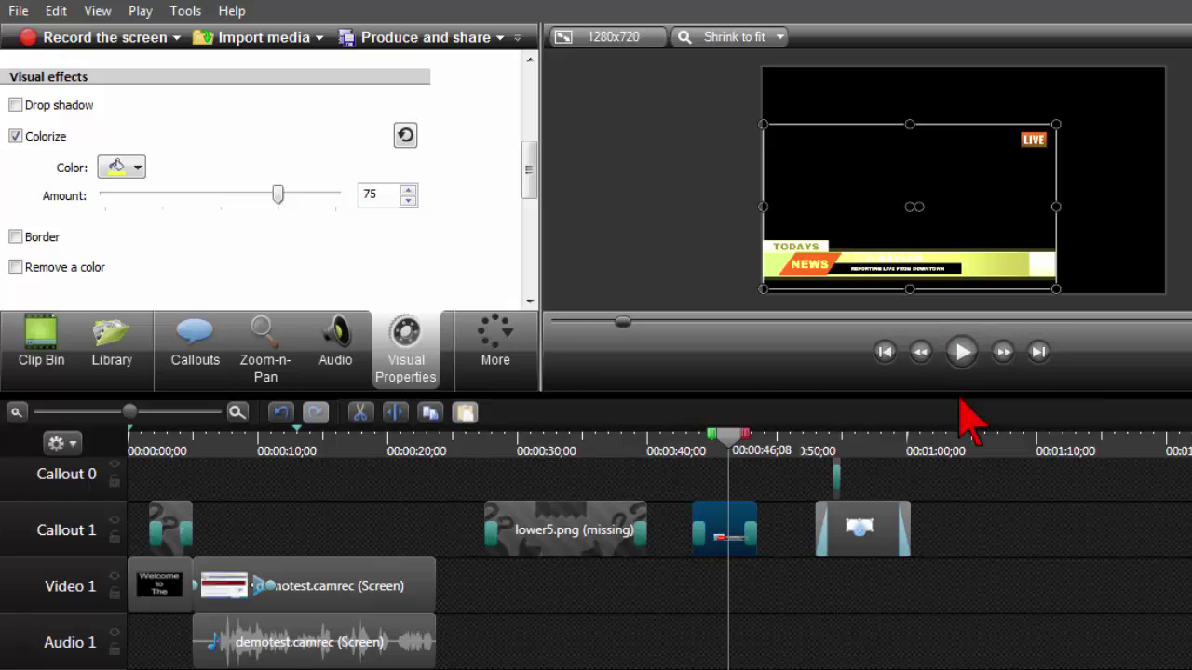
left_click_drag(957, 391, 972, 531)
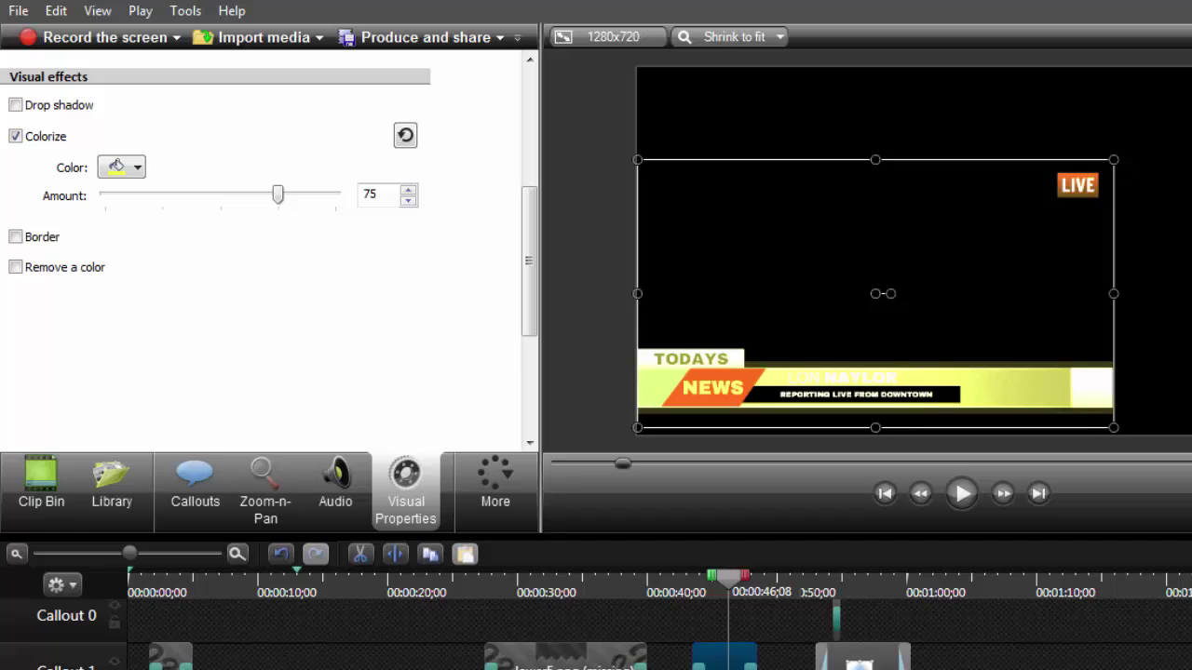
Change the news banner's Colorize tint to light grey, then to dark grey
left_click(136, 166)
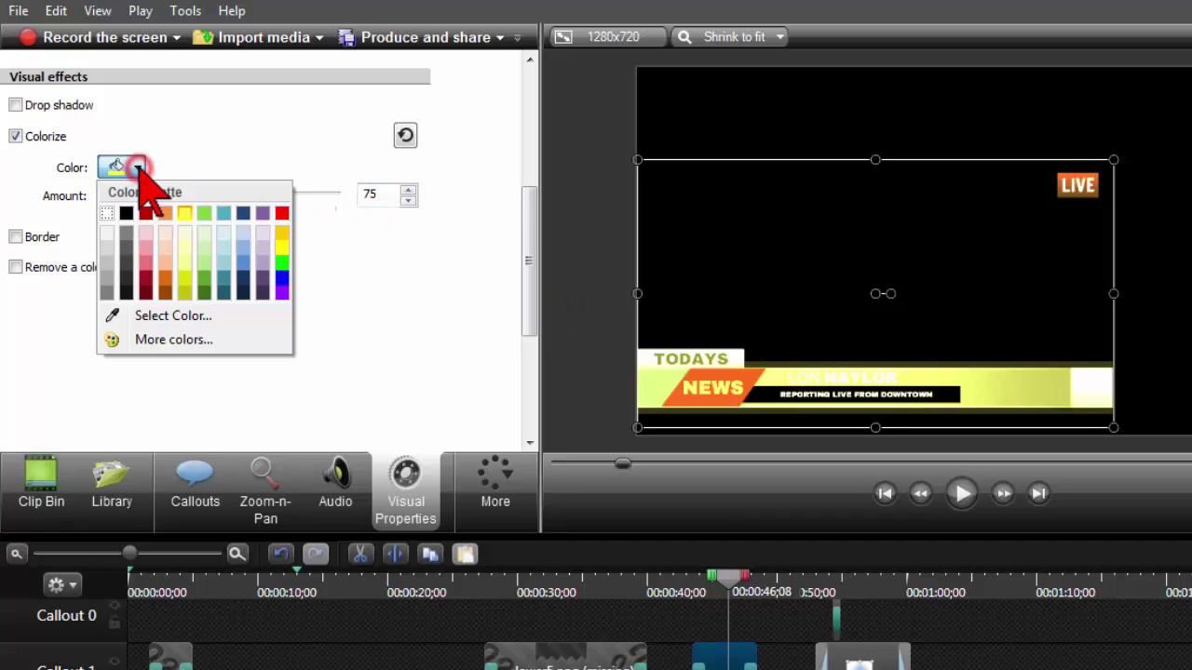
left_click(107, 244)
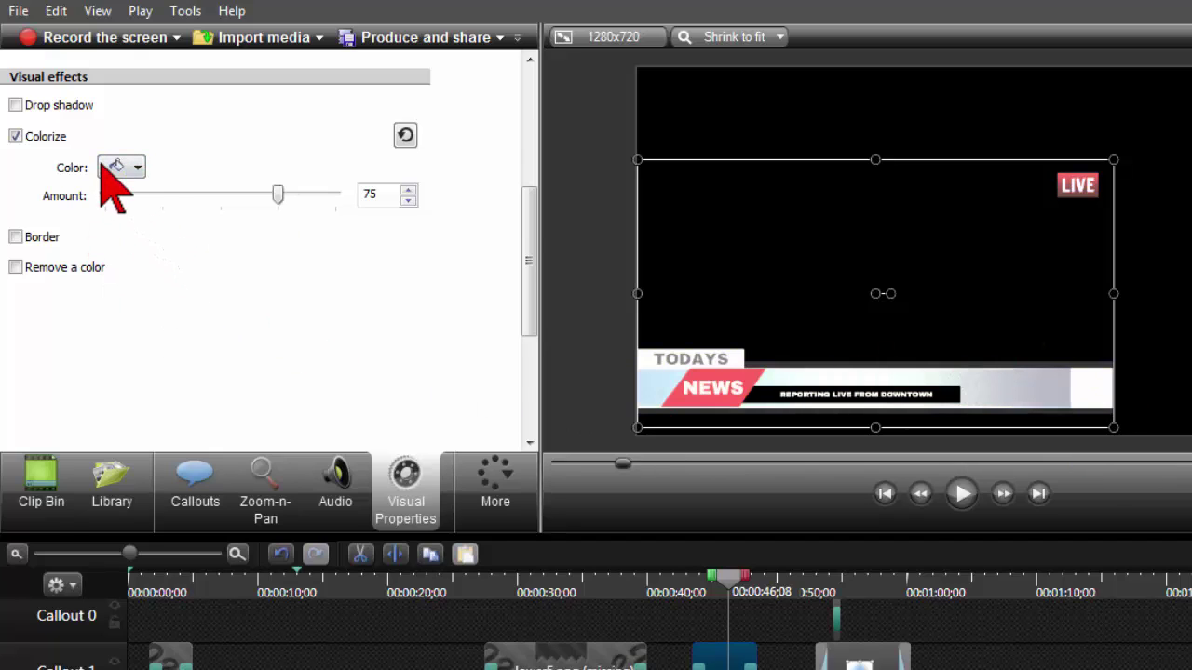
left_click(138, 168)
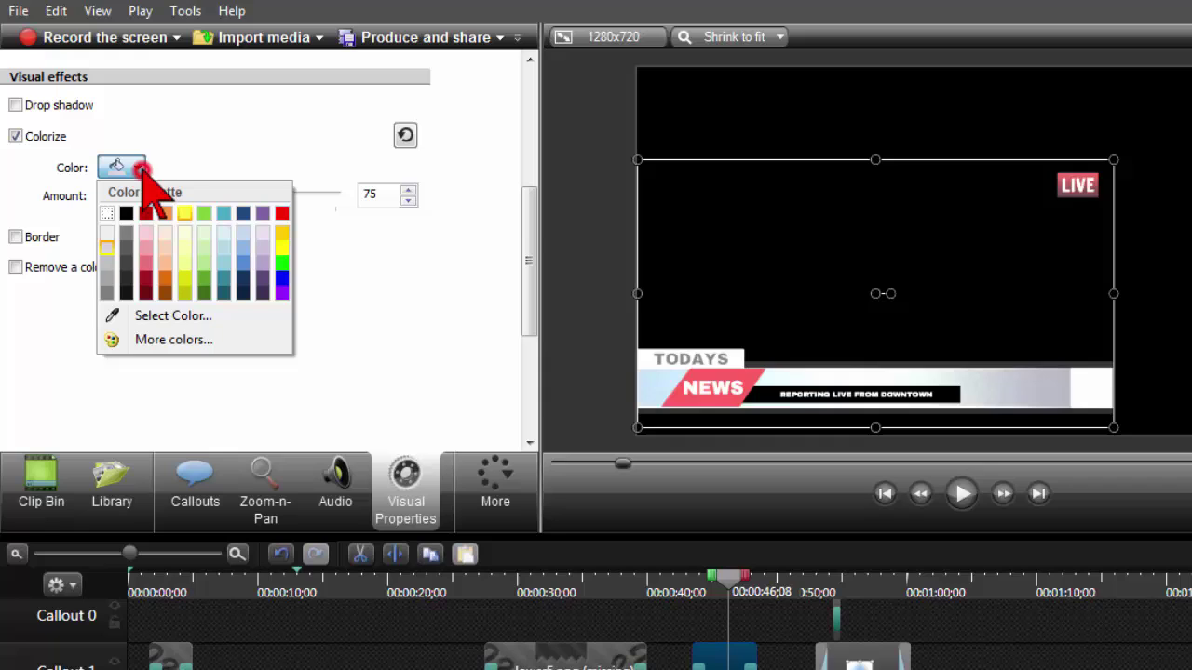
left_click(127, 246)
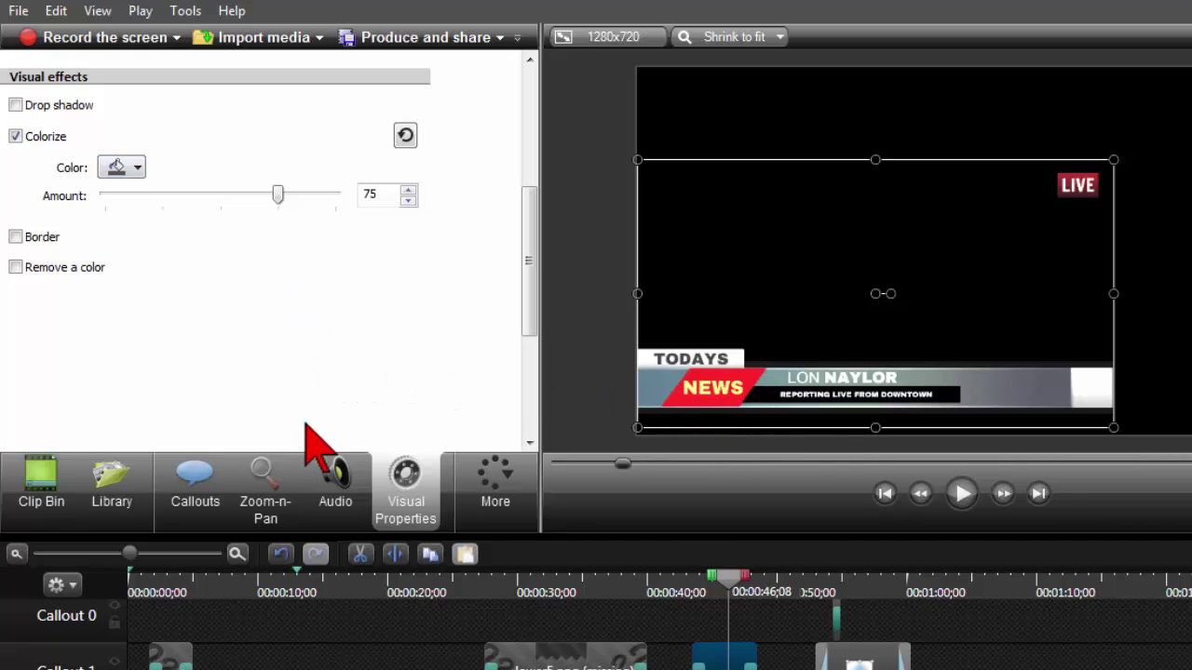
Make the timeline taller and move the playhead back to 00:00:25;25
left_click_drag(531, 313, 556, 186)
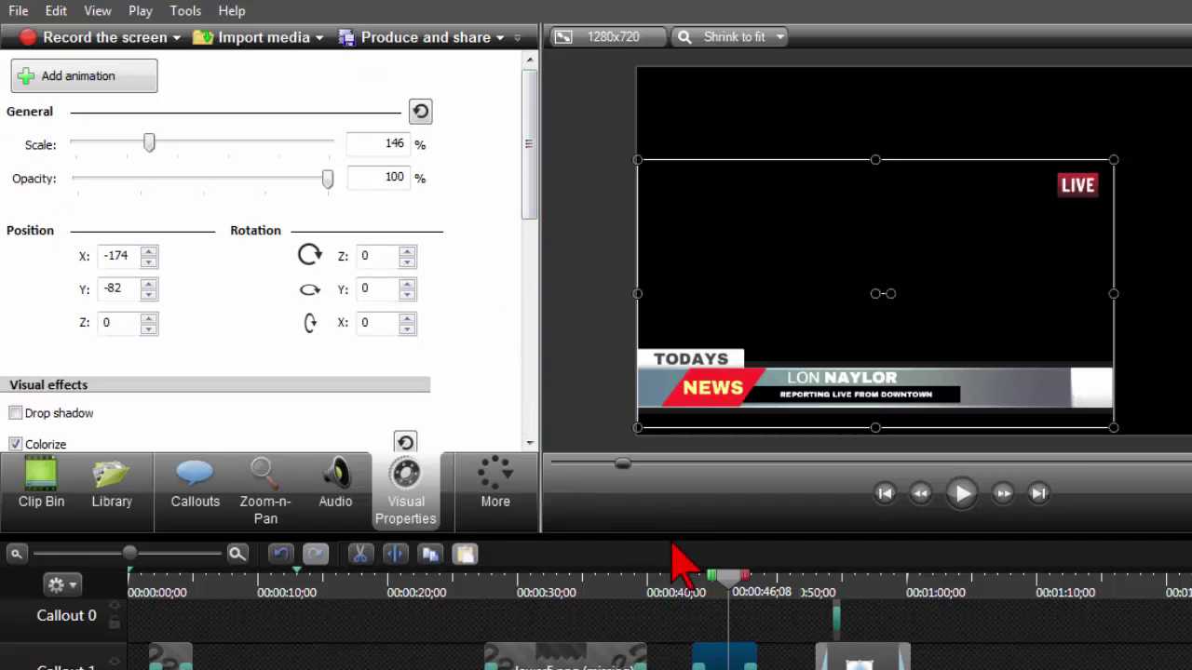
left_click_drag(665, 536, 664, 494)
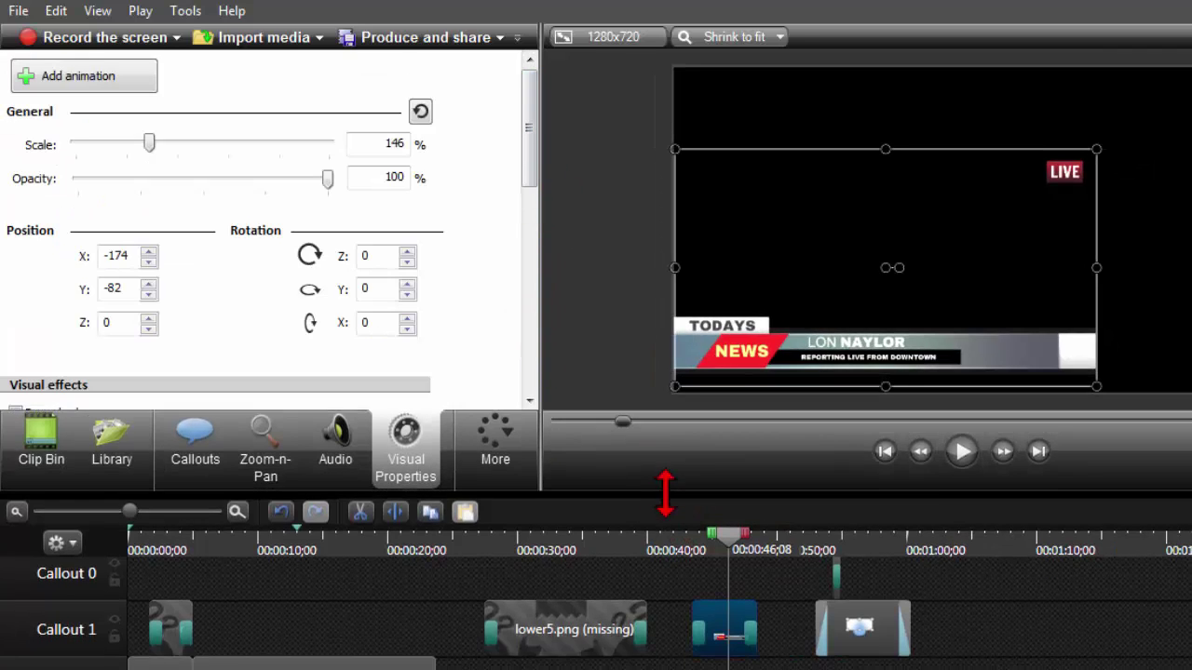
left_click(465, 557)
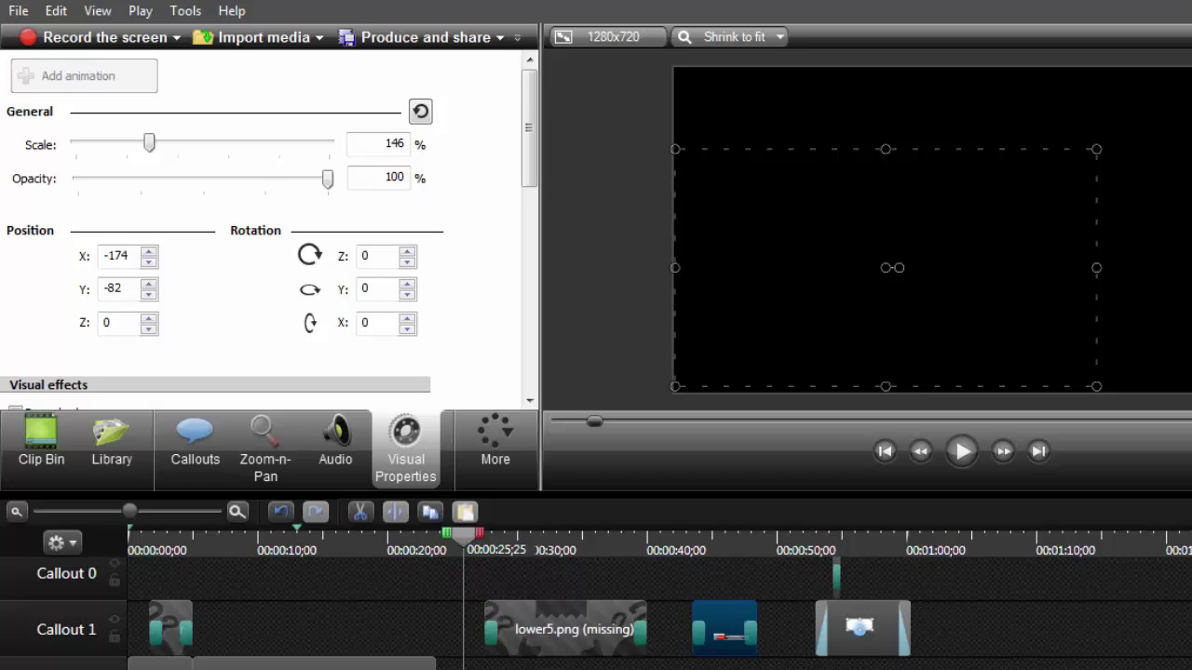
Switch to Chrome and show the 'How to set up the featured video on YouTube' tab
left_click(363, 669)
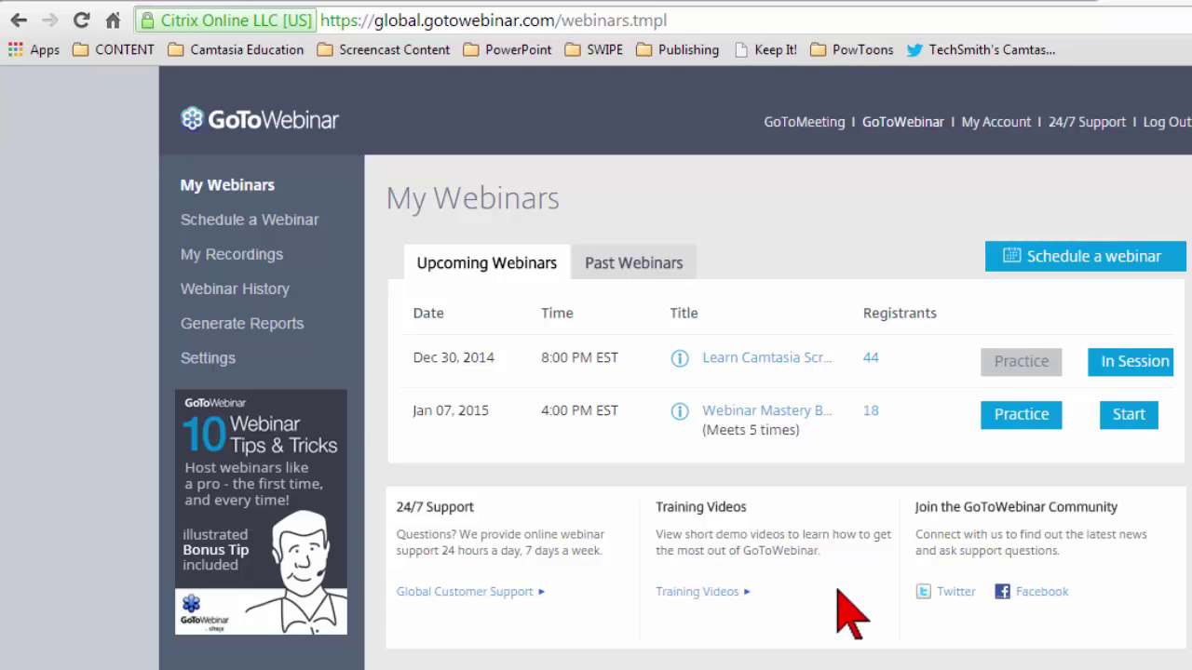
left_click(931, 3)
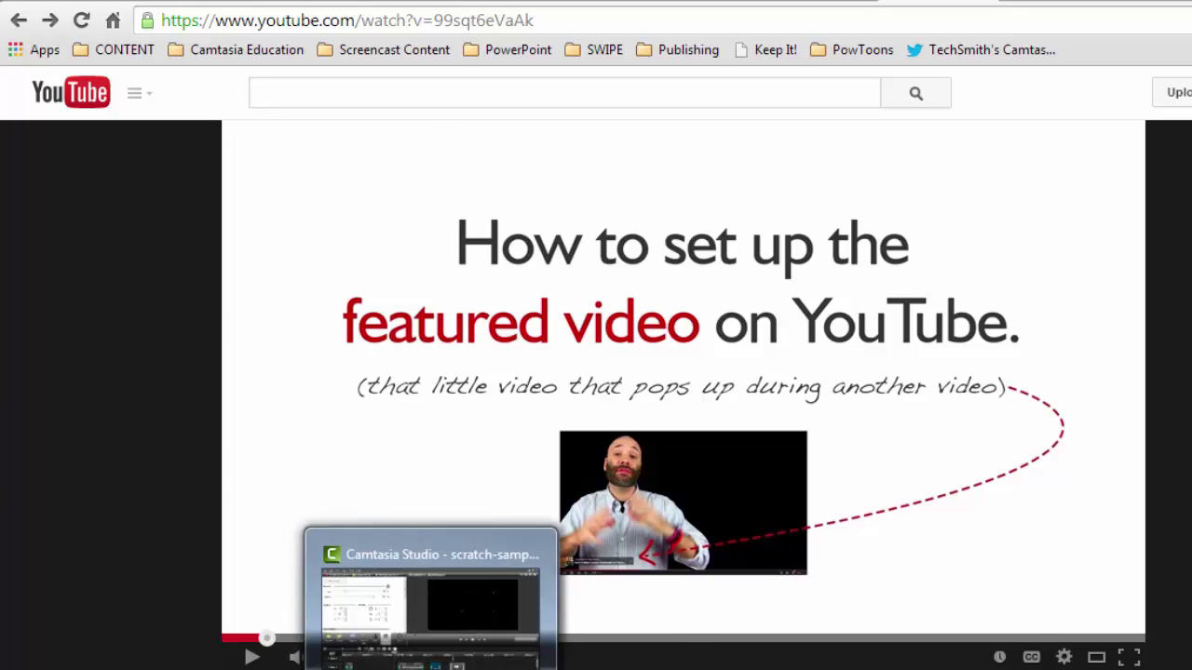
Return to Camtasia Studio, show the Clip Bin media, and close the File menu unused
left_click(374, 612)
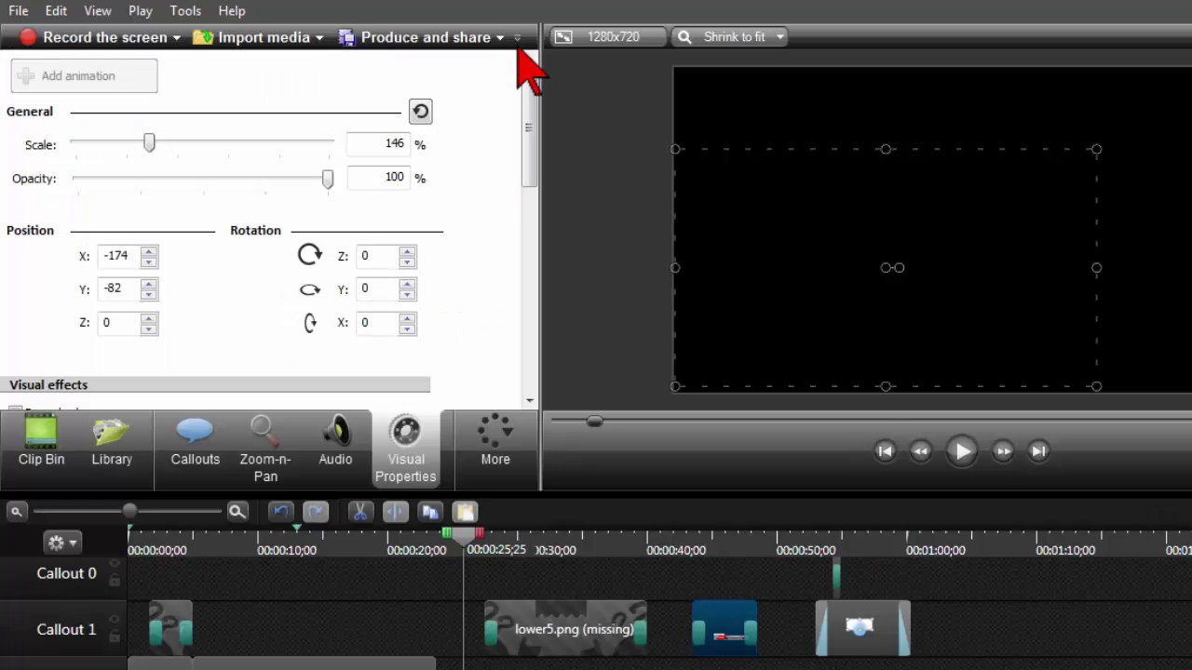
left_click(53, 454)
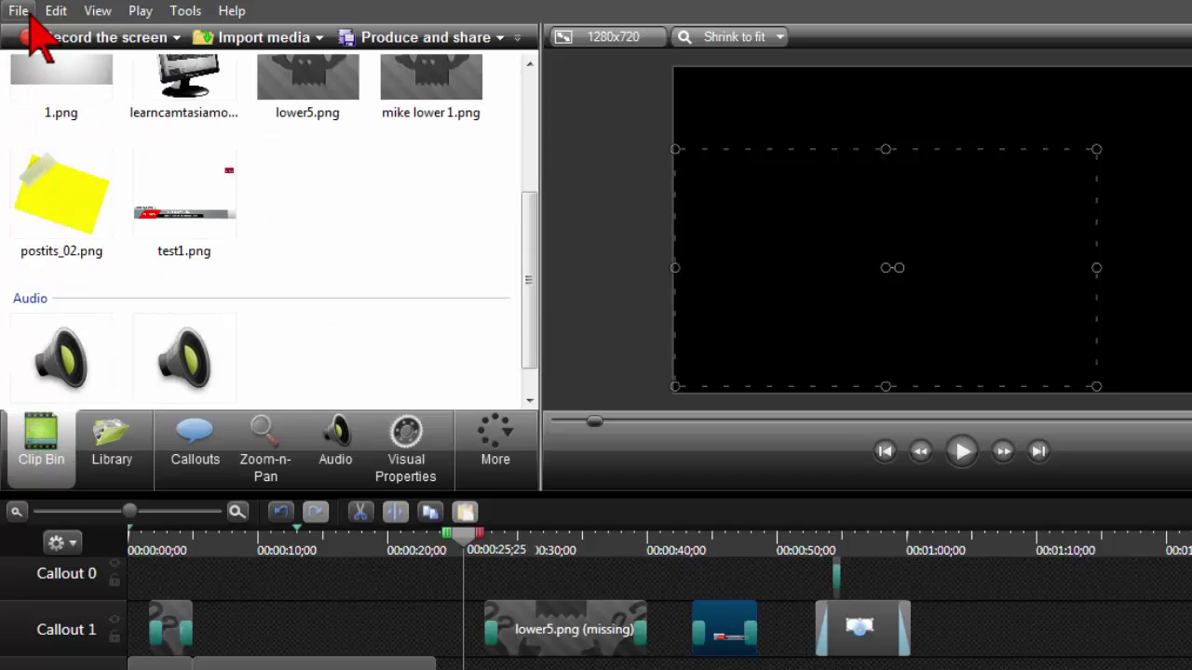
left_click(17, 11)
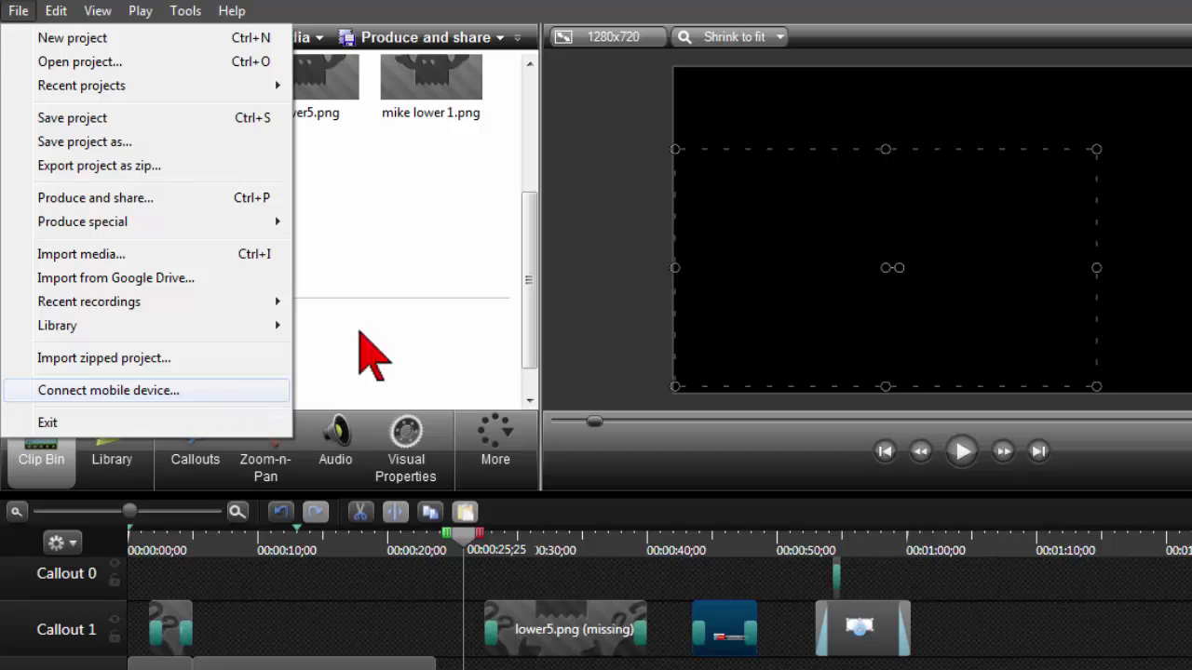
left_click(418, 182)
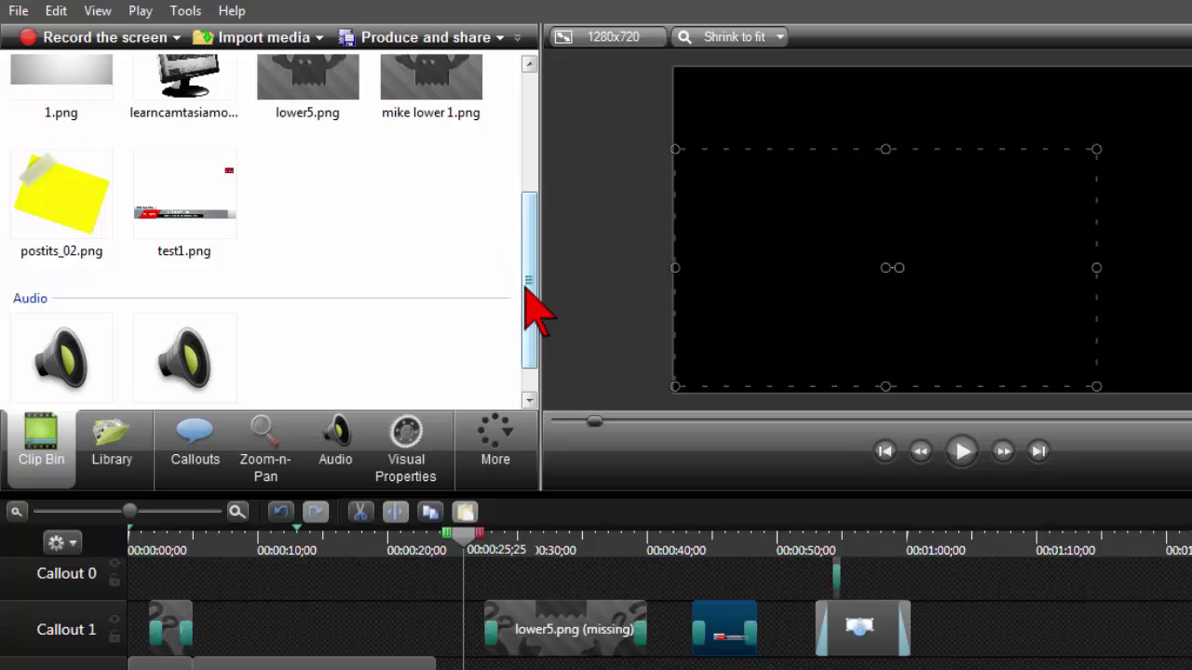
left_click_drag(527, 288, 529, 146)
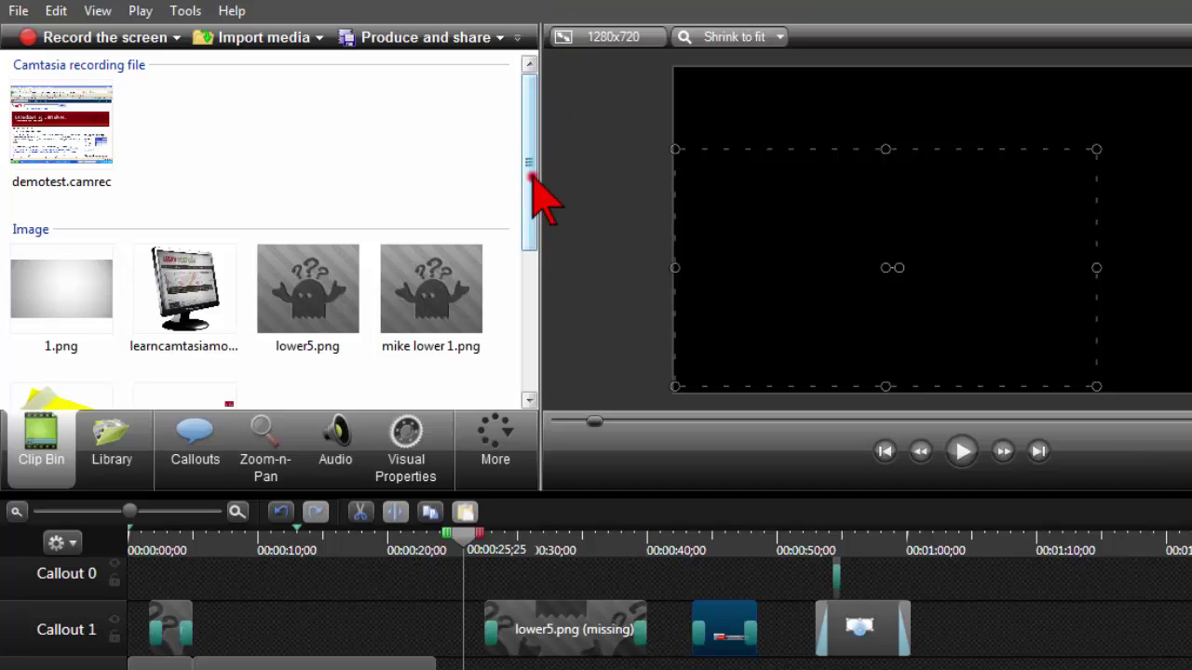
left_click_drag(530, 175, 549, 37)
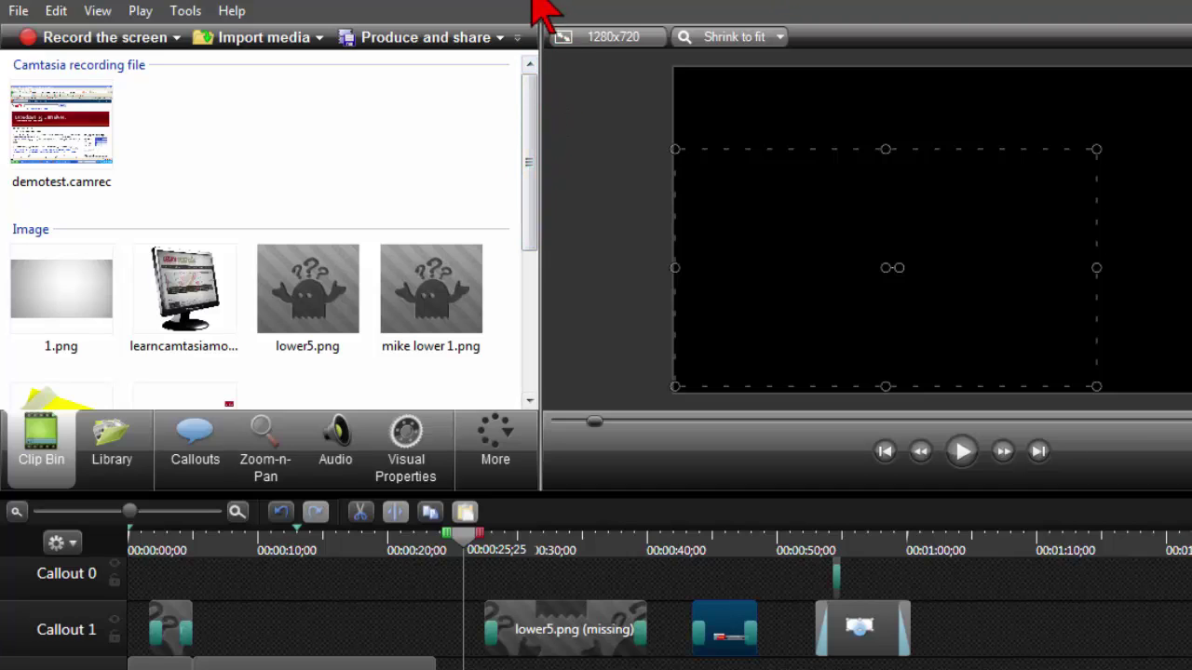